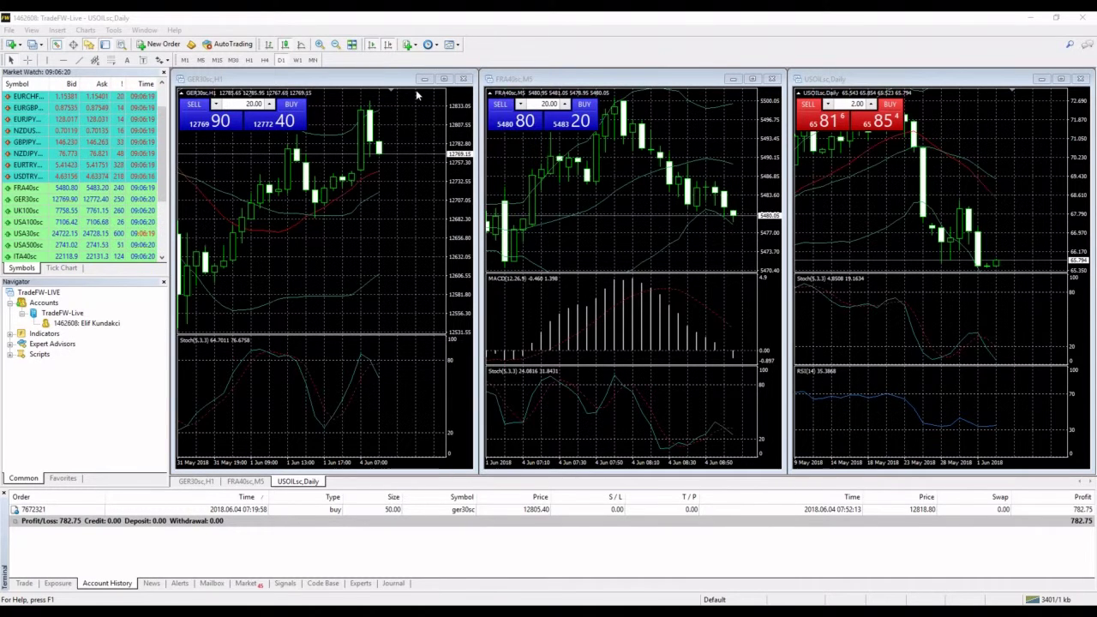
# Maximize the GER30 chart and step its timeframe from H1 through M30 and M15 to M5.
pyautogui.click(443, 78)
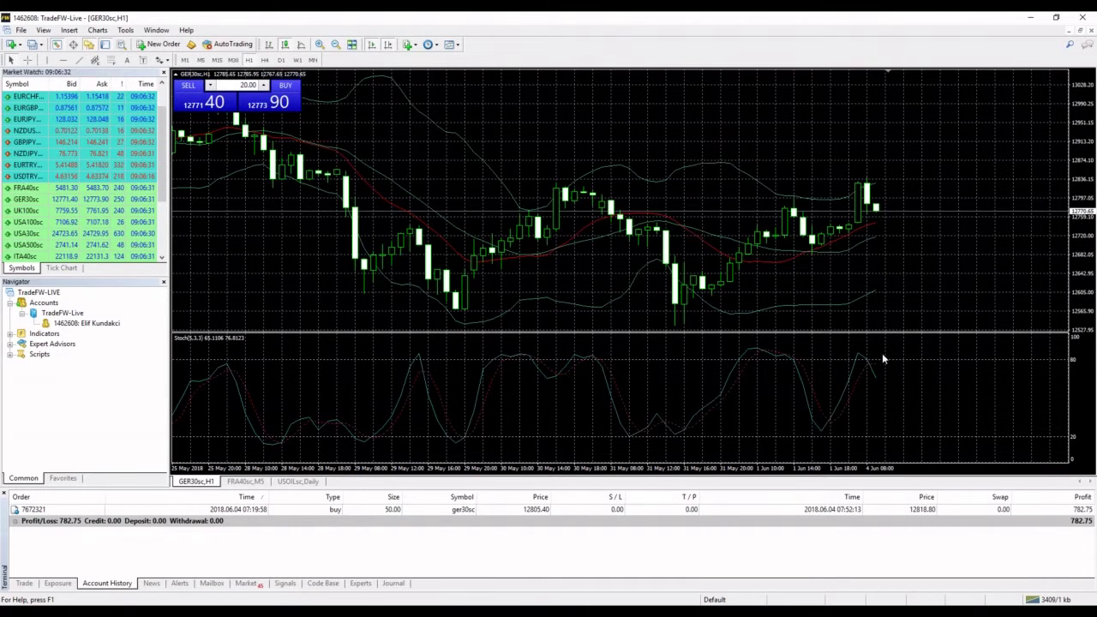
pyautogui.click(233, 61)
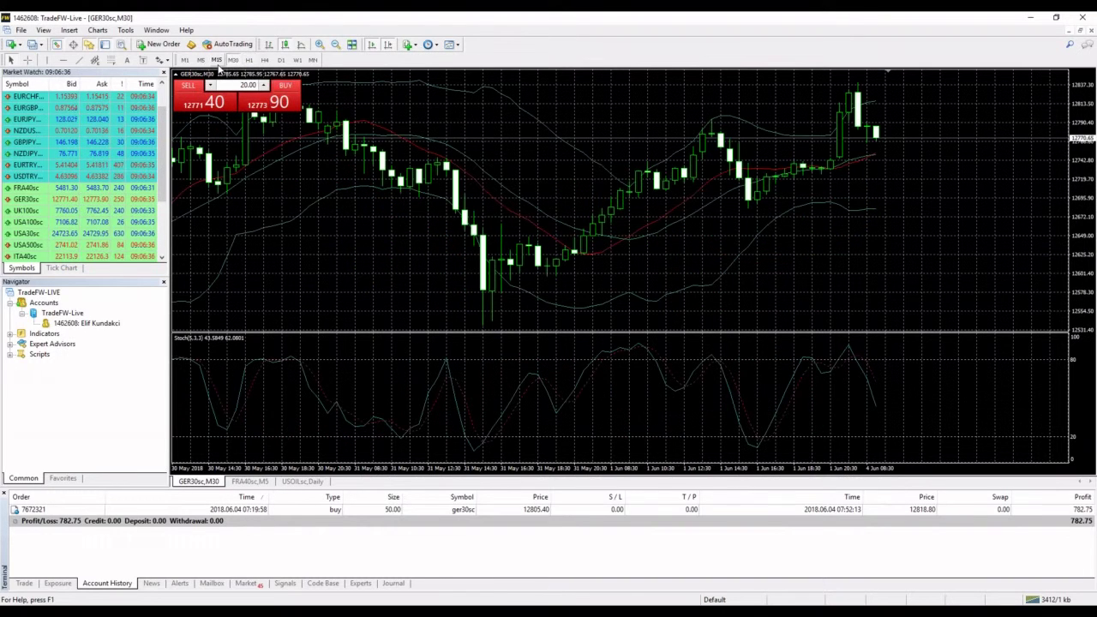
pyautogui.click(217, 60)
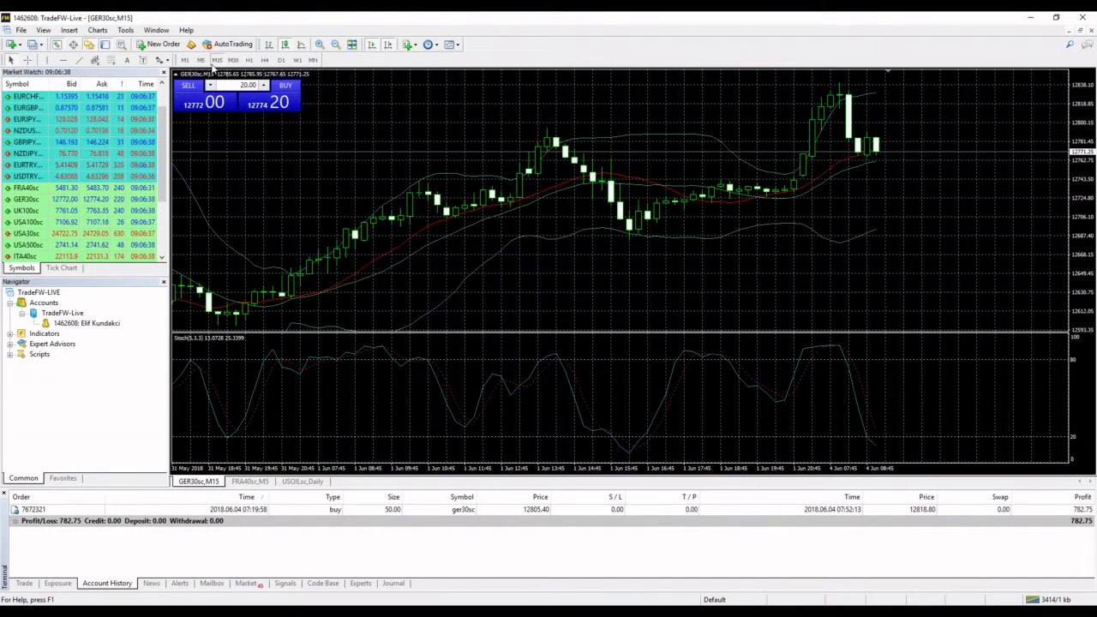
pyautogui.click(201, 60)
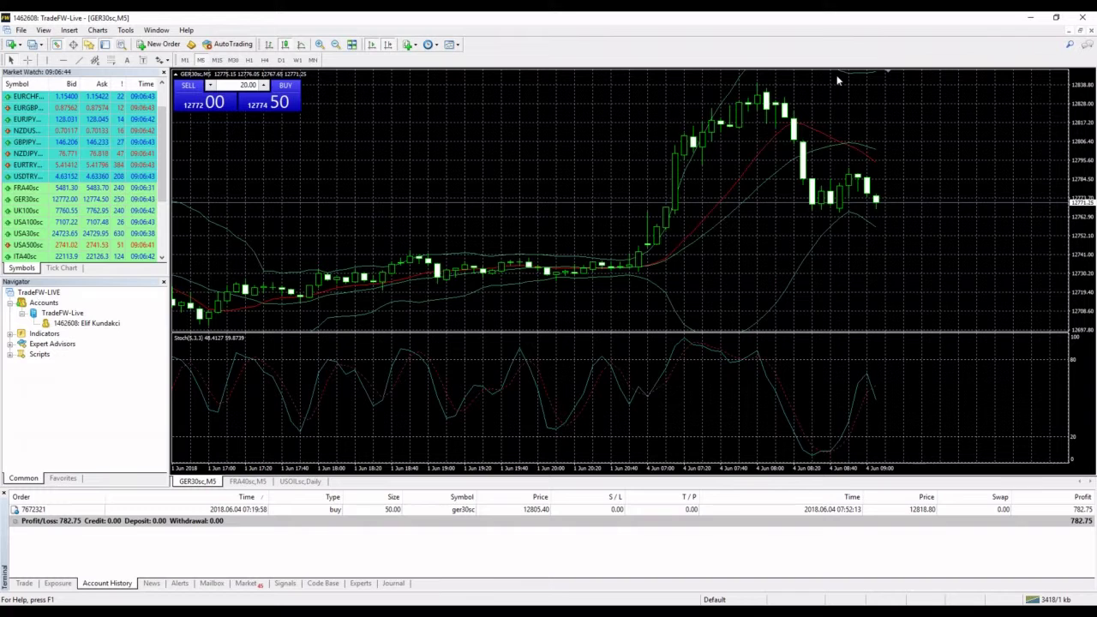
pyautogui.click(1079, 31)
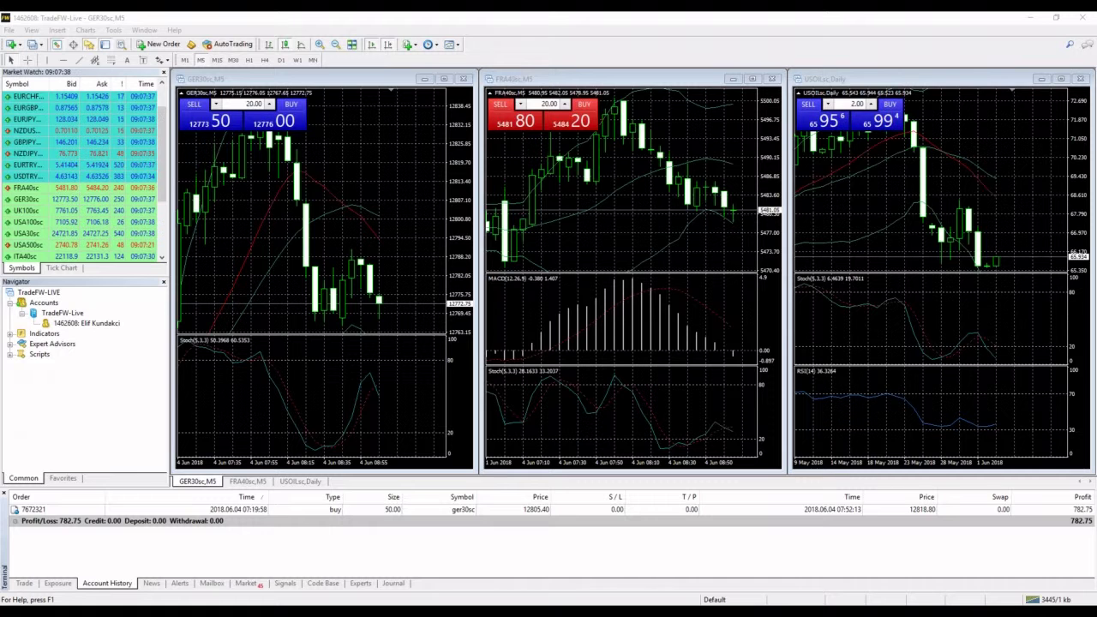
pyautogui.click(445, 79)
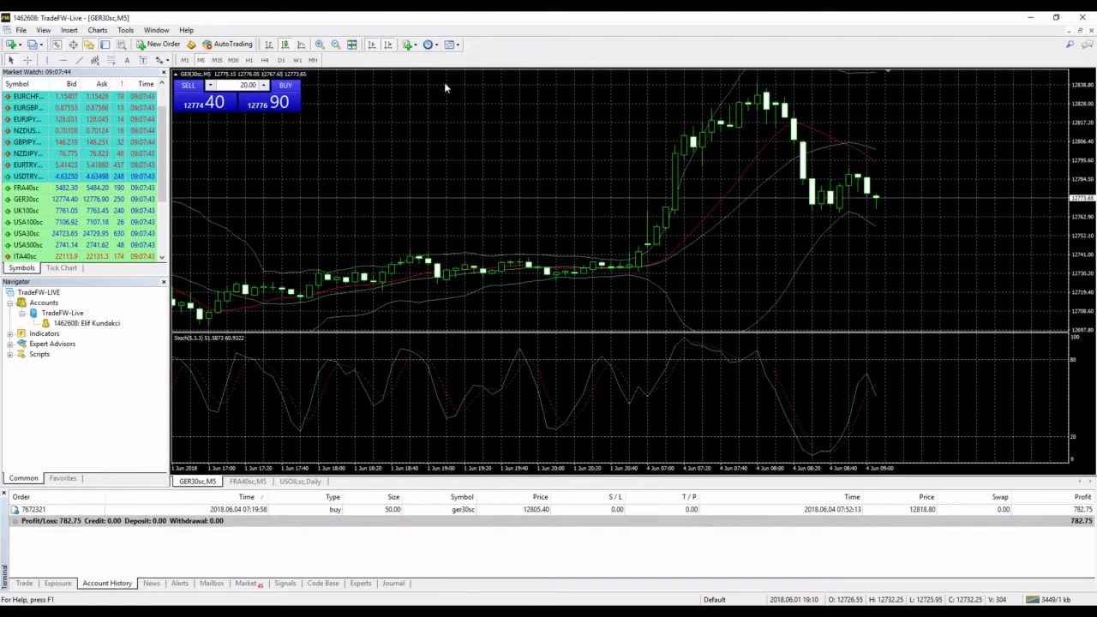
# Restore the GER30 window to the tiled layout, then maximize the FRA40 M5 chart.
pyautogui.click(1080, 30)
pyautogui.click(751, 79)
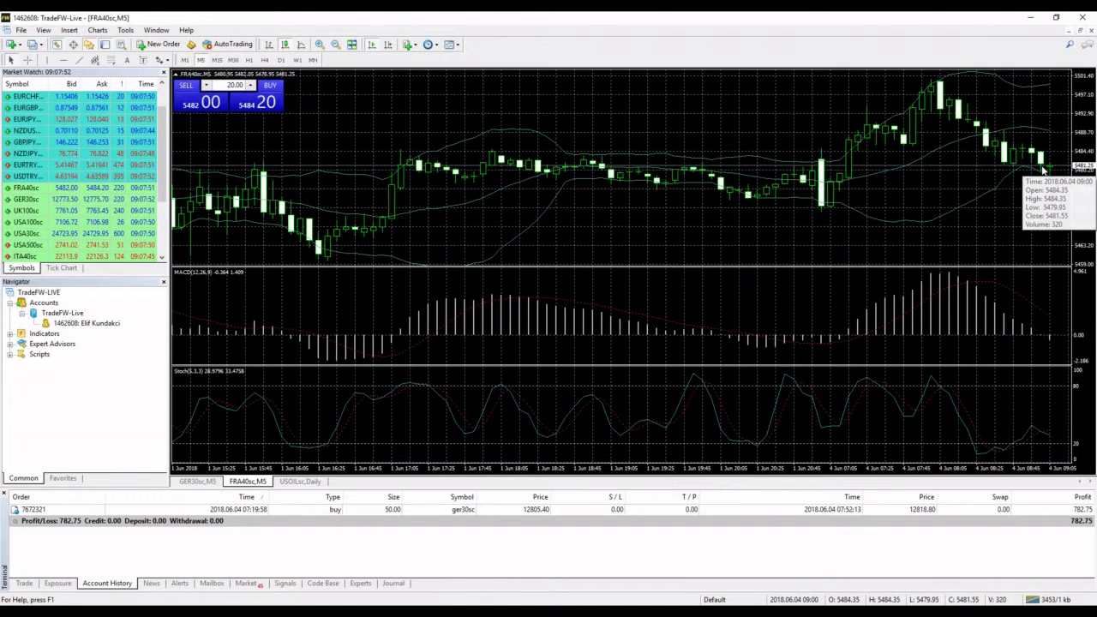
pyautogui.moveTo(1049, 178)
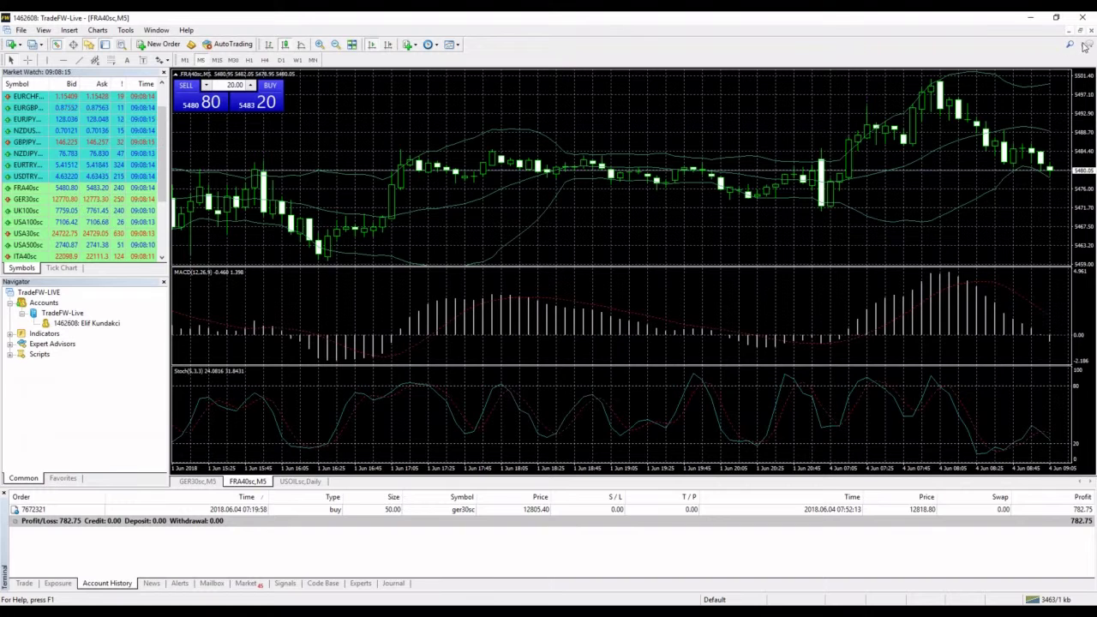
# Maximize the USOIL Daily chart and switch it through M30 to the M15 timeframe.
pyautogui.click(1079, 30)
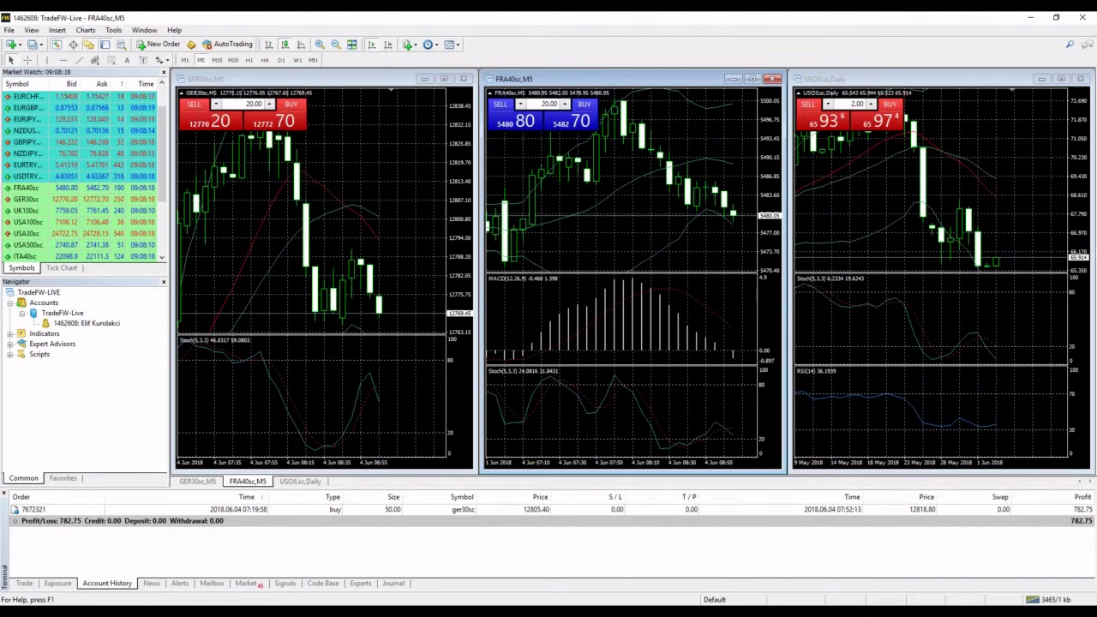
pyautogui.click(1060, 79)
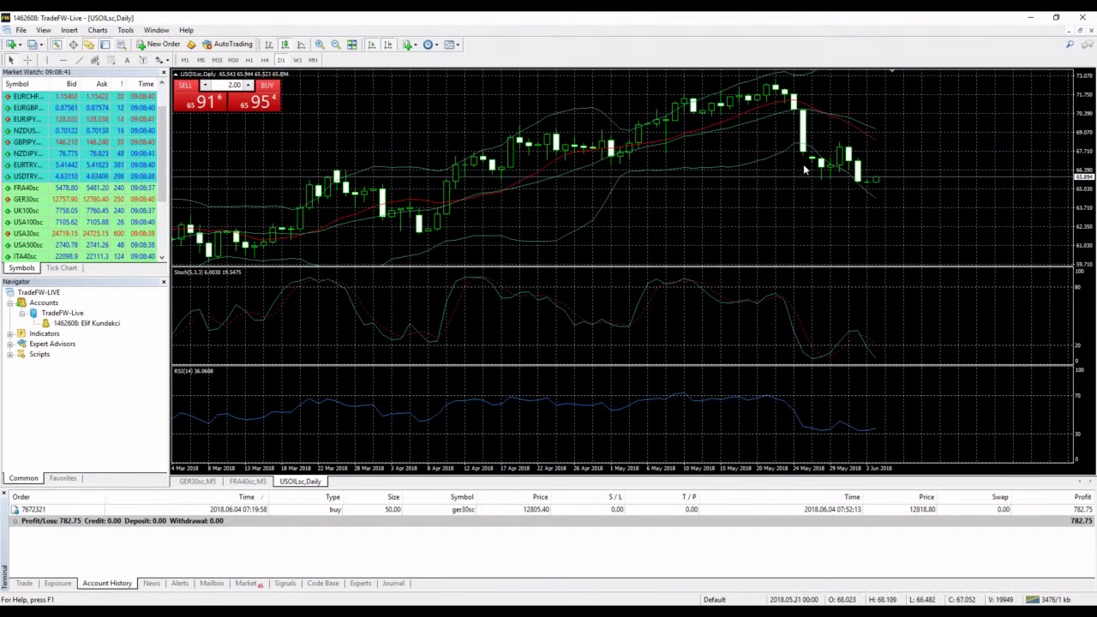
pyautogui.moveTo(877, 183)
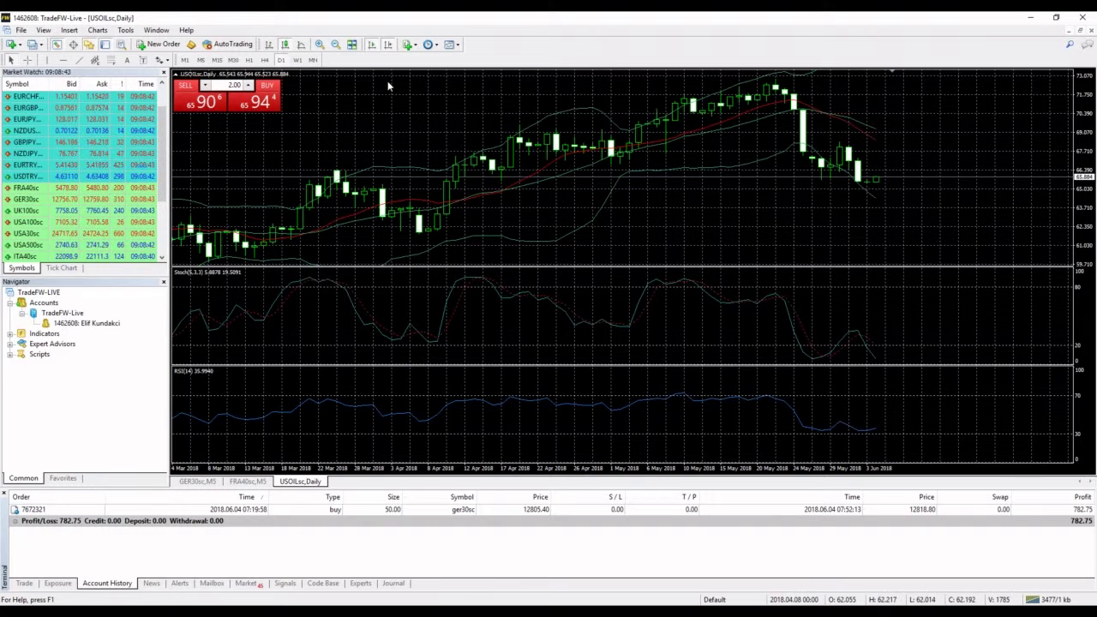
pyautogui.click(232, 61)
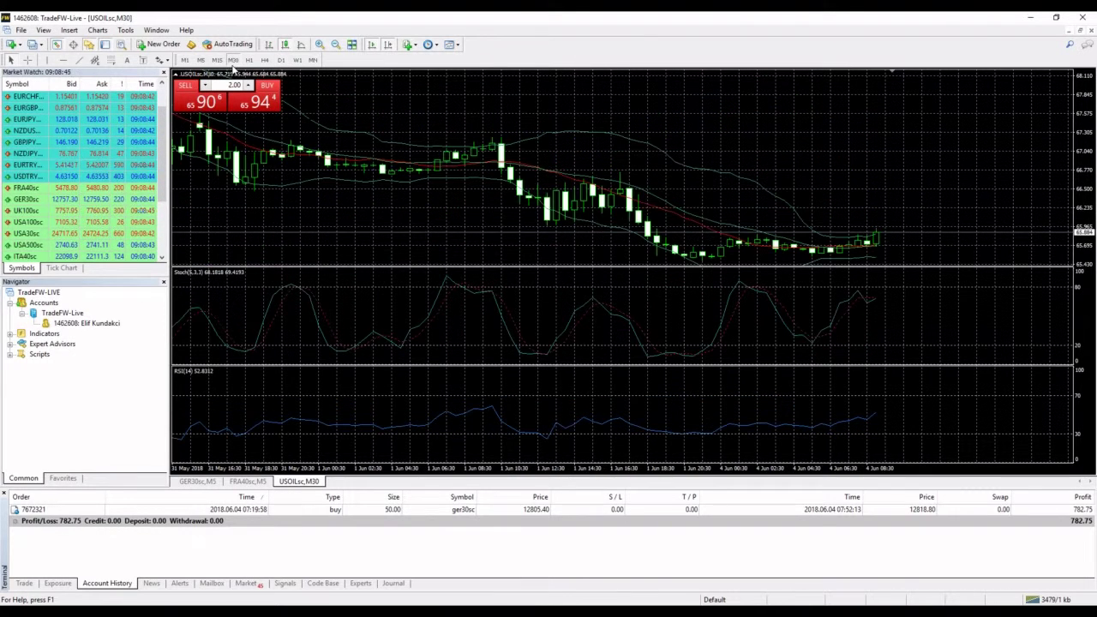
pyautogui.click(219, 62)
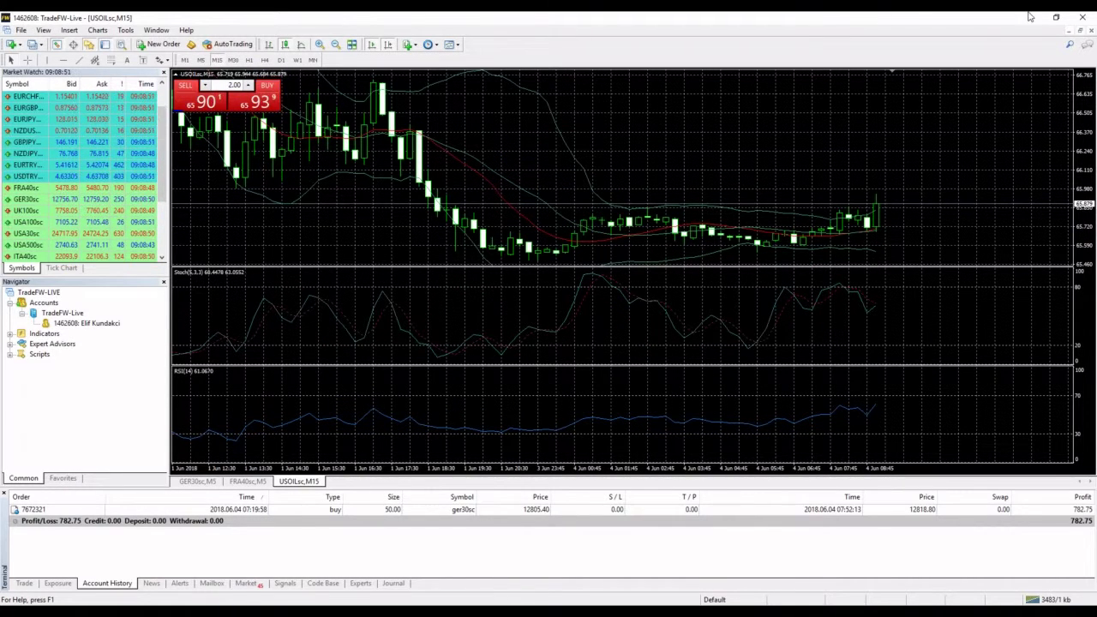
# Restore the USOIL window, maximize the GER30 chart and switch it to M1.
pyautogui.click(1085, 34)
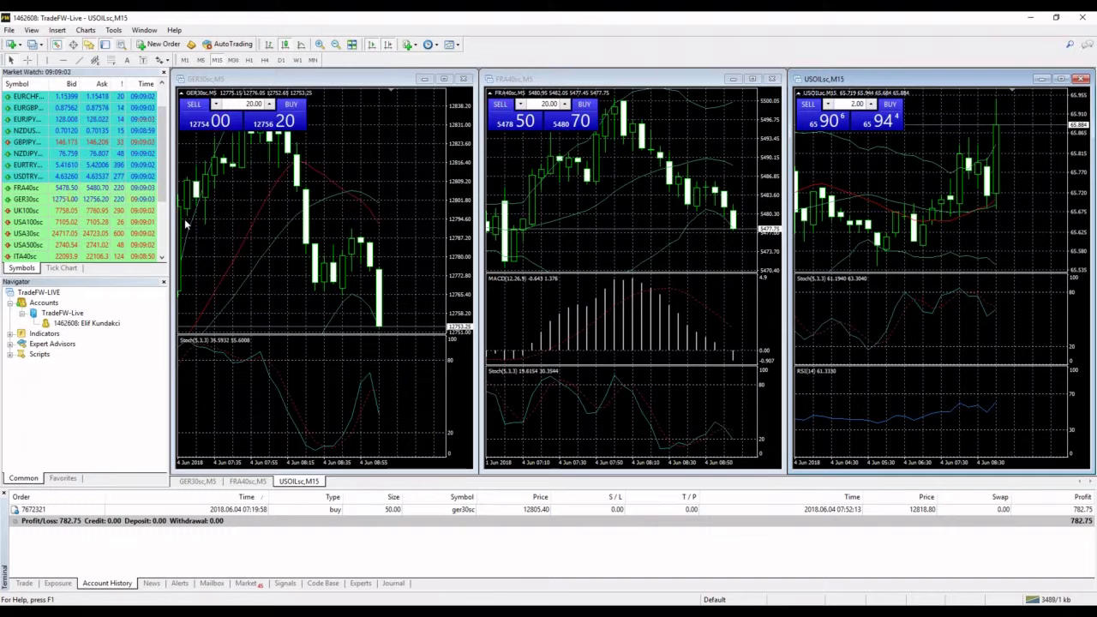
pyautogui.click(443, 78)
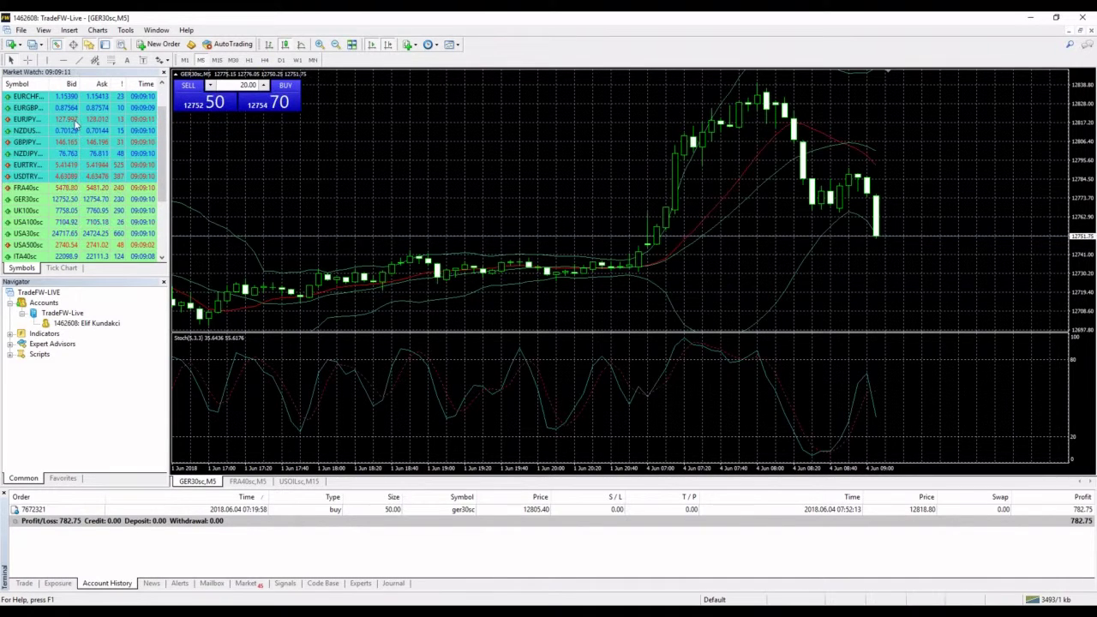
pyautogui.click(184, 60)
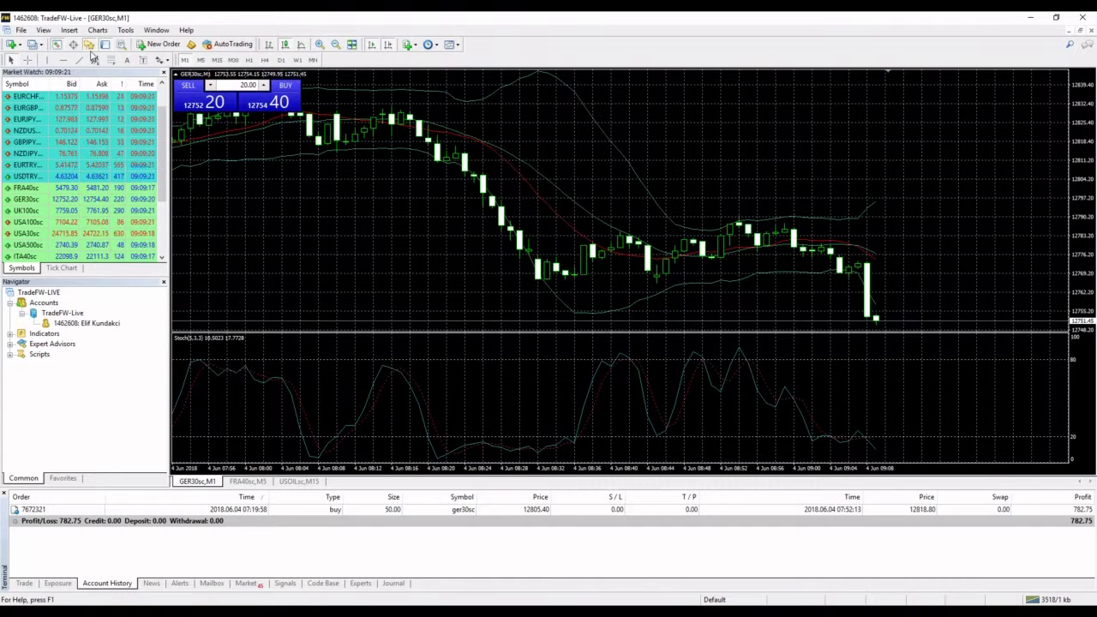
# Add a Relative Strength Index oscillator with default period 14 on Close to GER30.
pyautogui.click(72, 33)
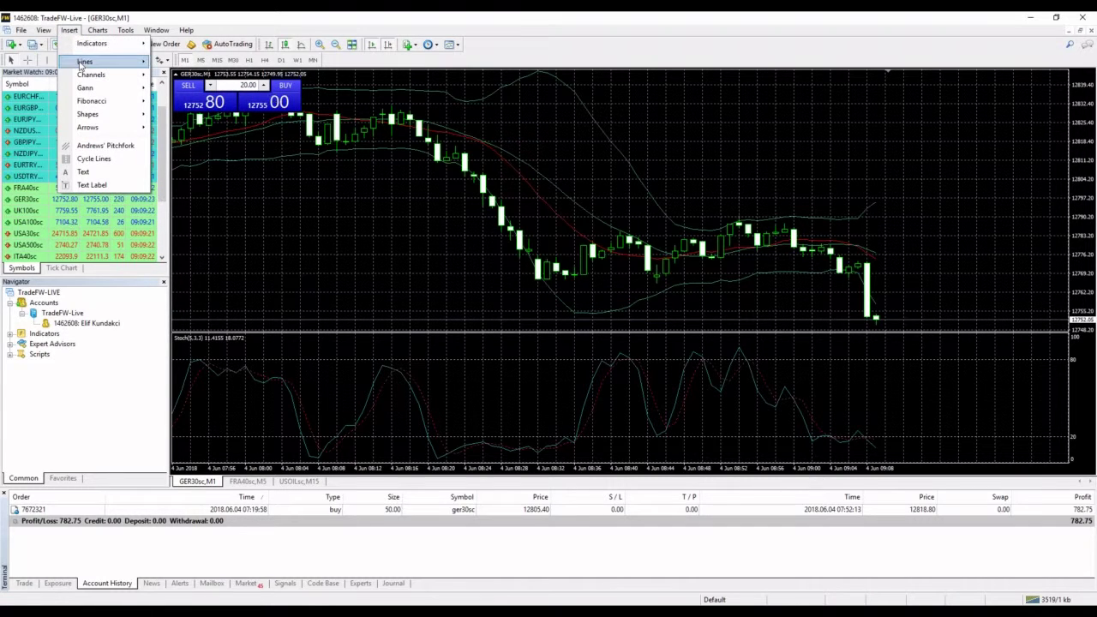
pyautogui.moveTo(100, 45)
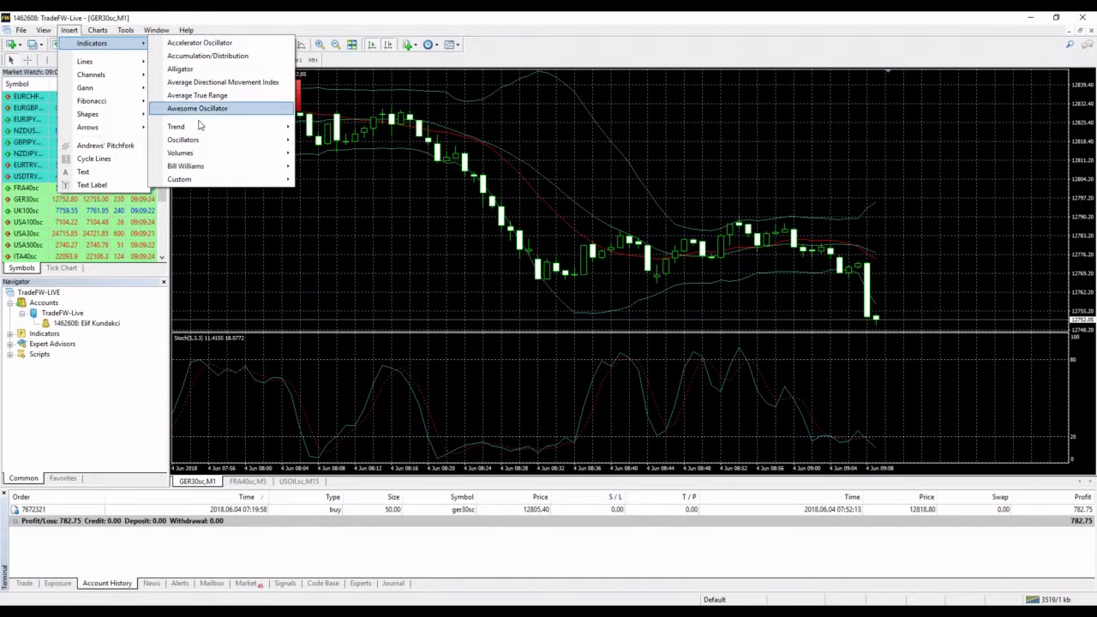
pyautogui.moveTo(231, 129)
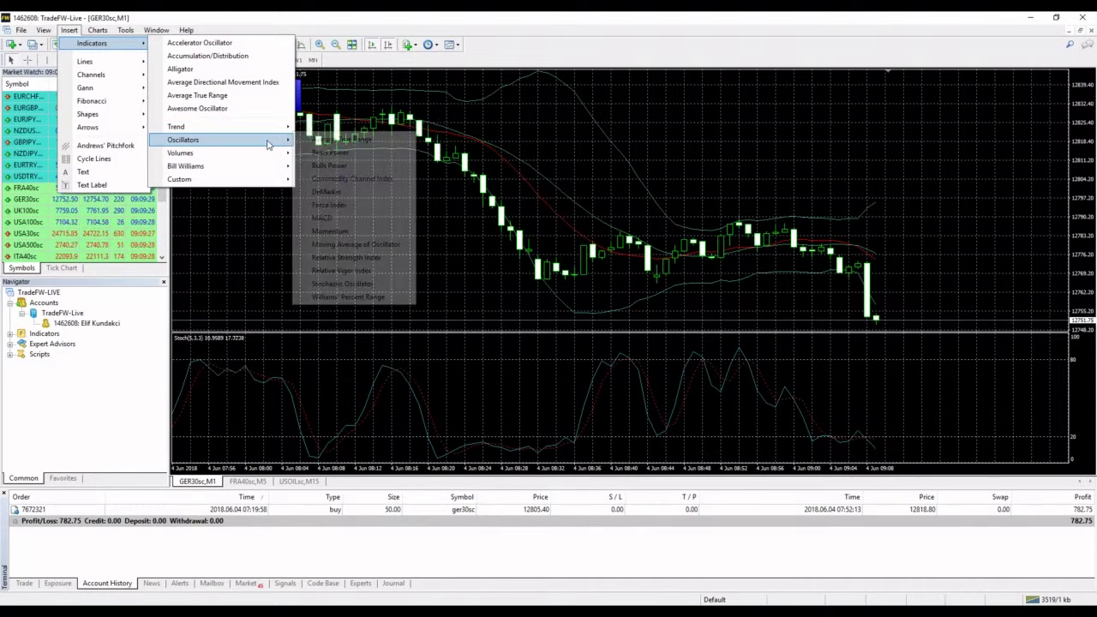
pyautogui.moveTo(268, 144)
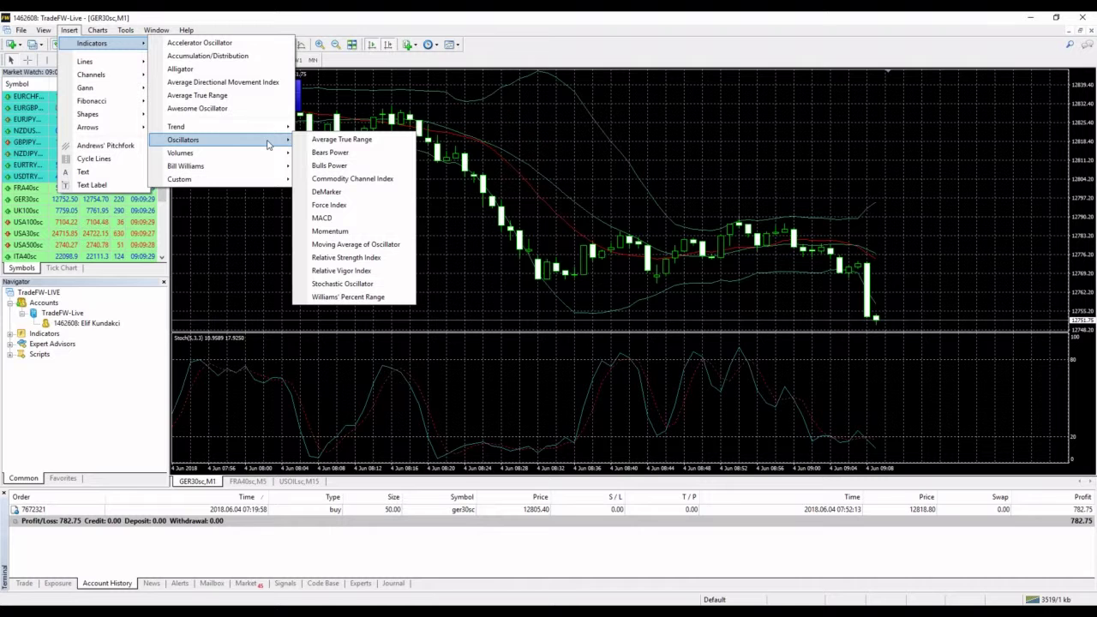
pyautogui.click(371, 258)
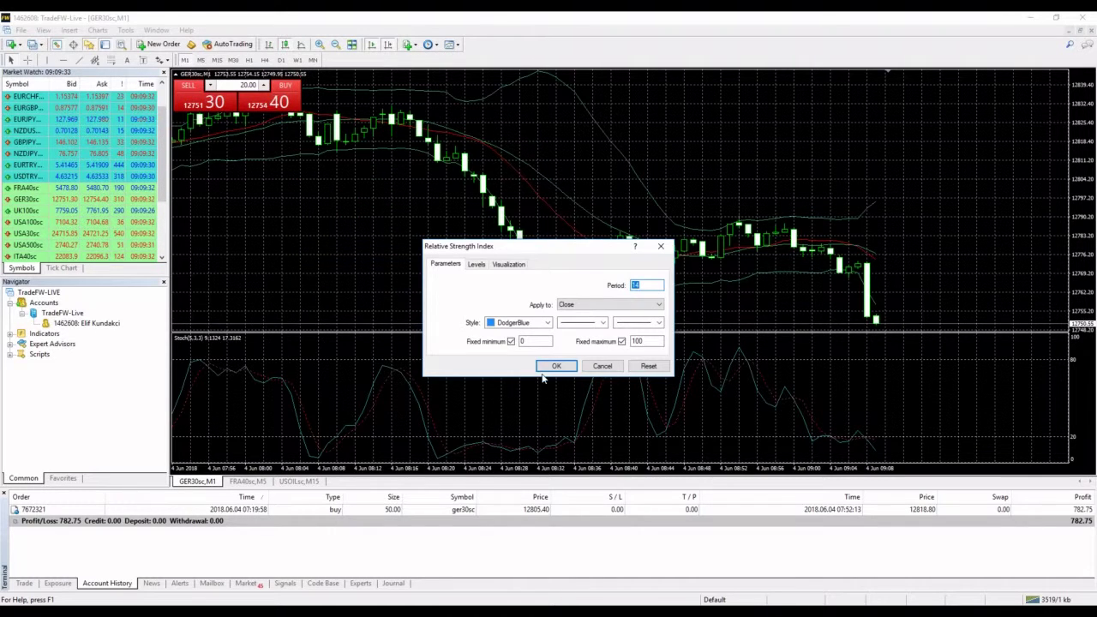
pyautogui.click(555, 367)
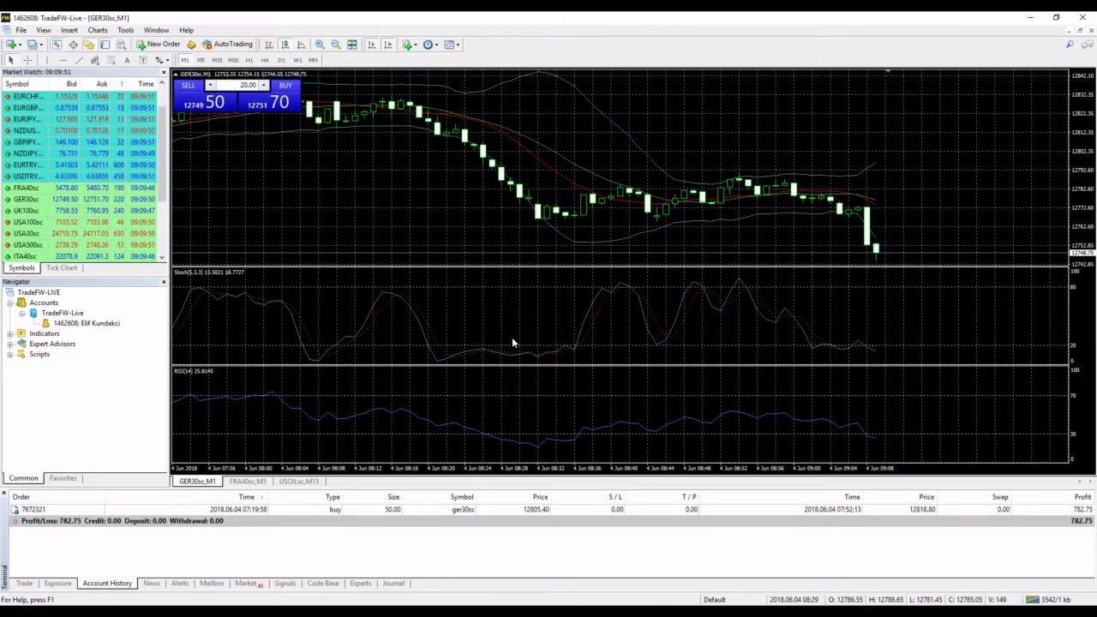
pyautogui.moveTo(435, 613)
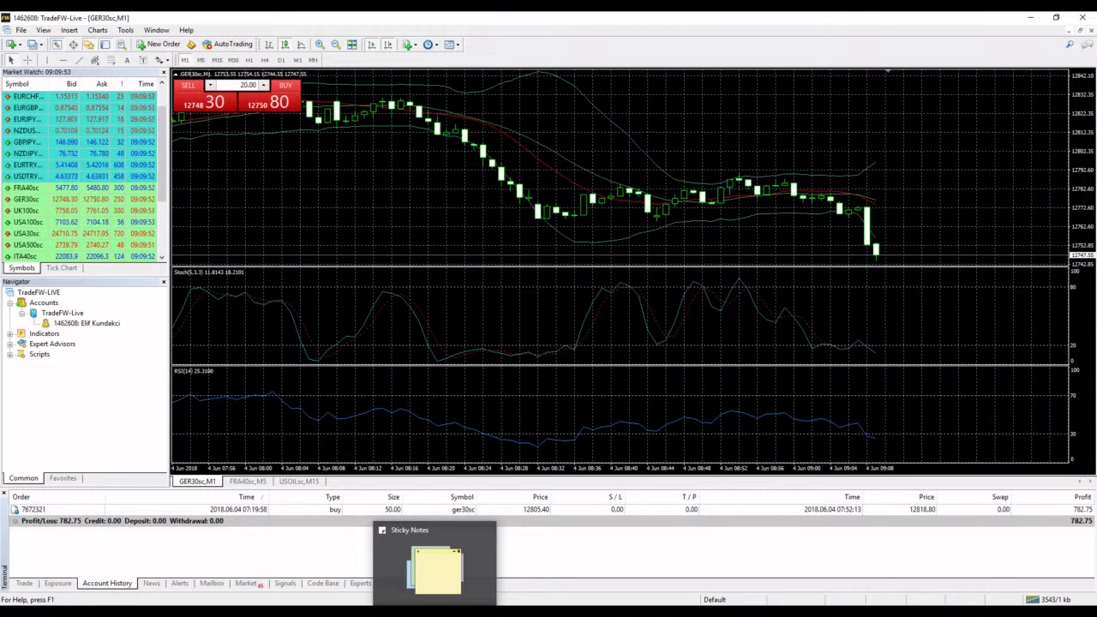